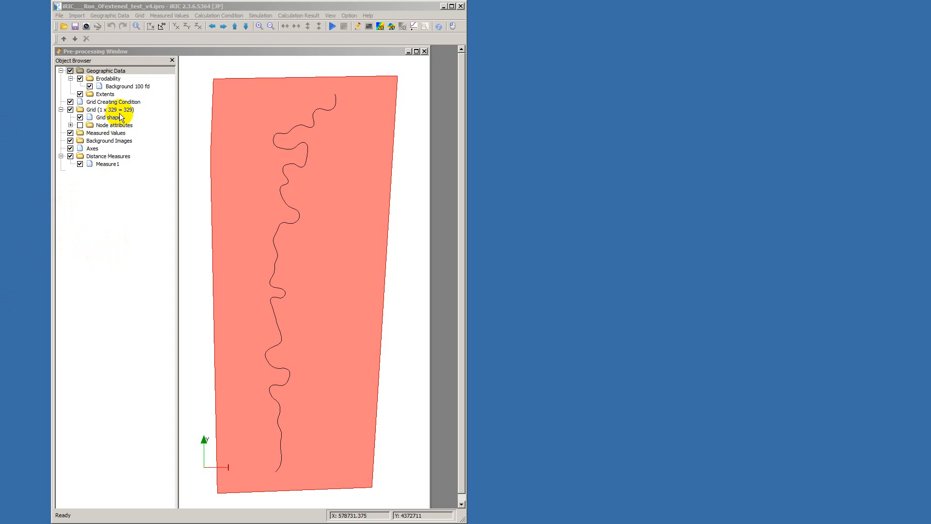
# Try to import MG52SE_fd60_clip.shp from the dwr VEG folder in 02 Erosion fields into the Erodability data
pyautogui.rightClick(117, 76)
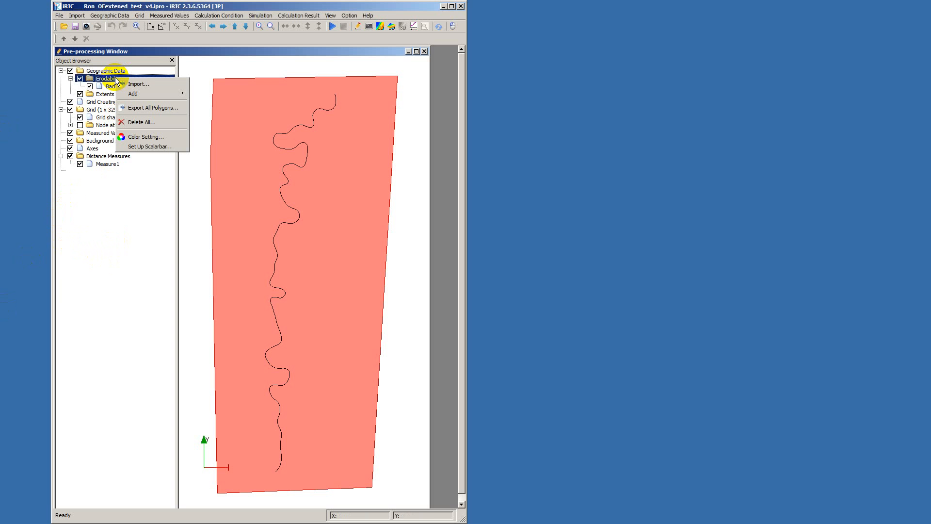
pyautogui.click(127, 85)
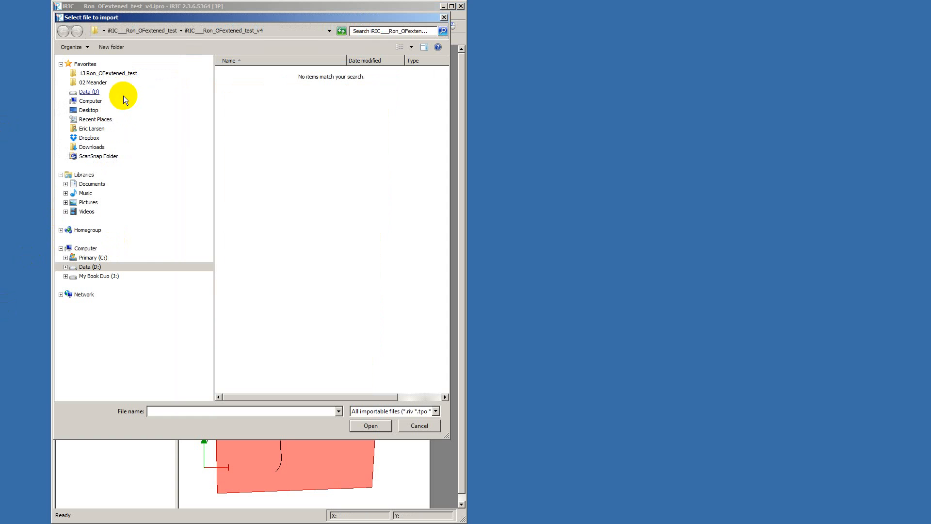
pyautogui.click(108, 73)
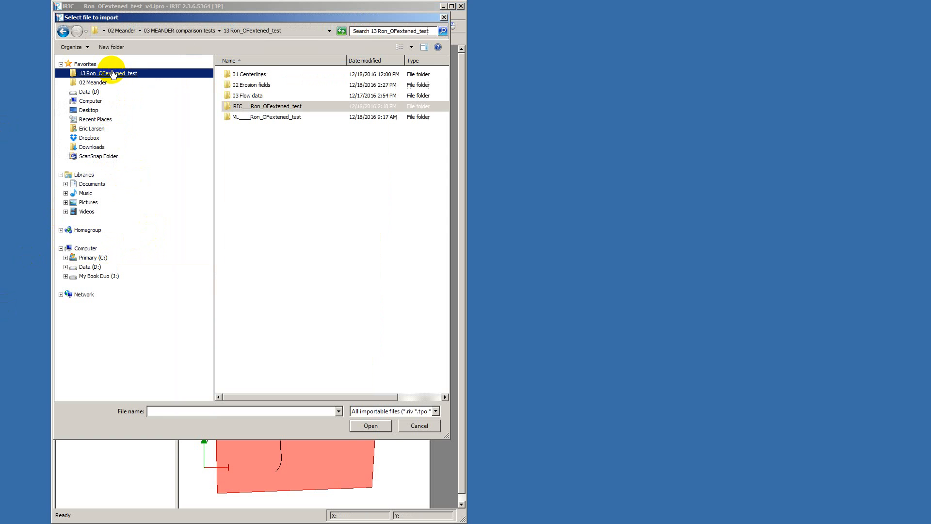
pyautogui.click(234, 86)
pyautogui.doubleClick(235, 86)
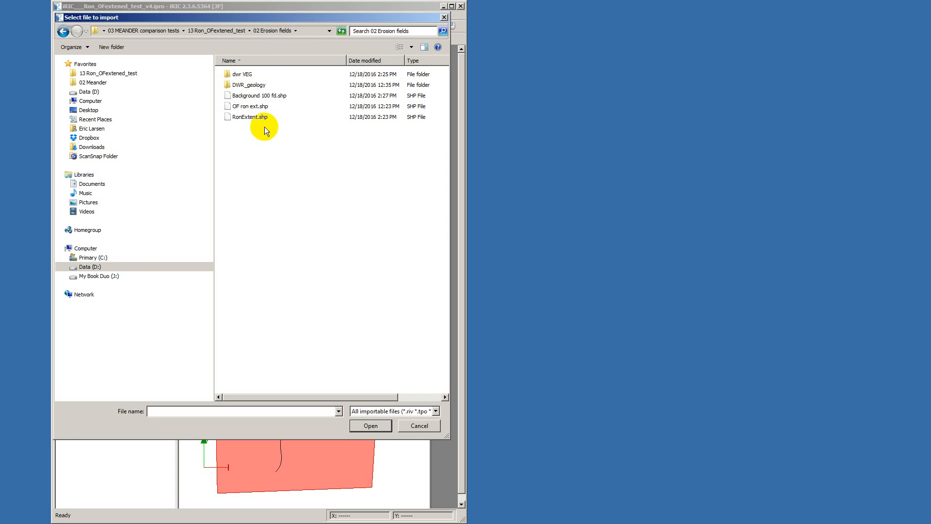
pyautogui.click(248, 74)
pyautogui.doubleClick(248, 73)
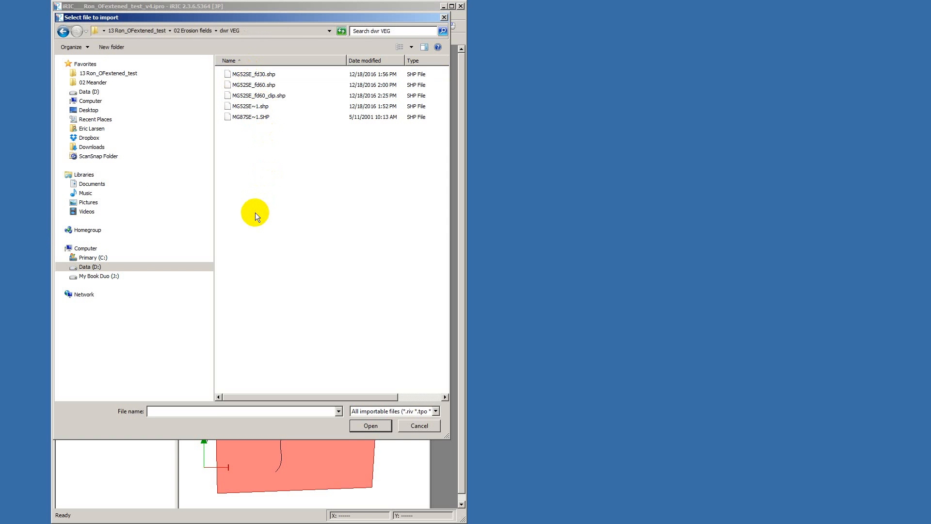
pyautogui.click(260, 97)
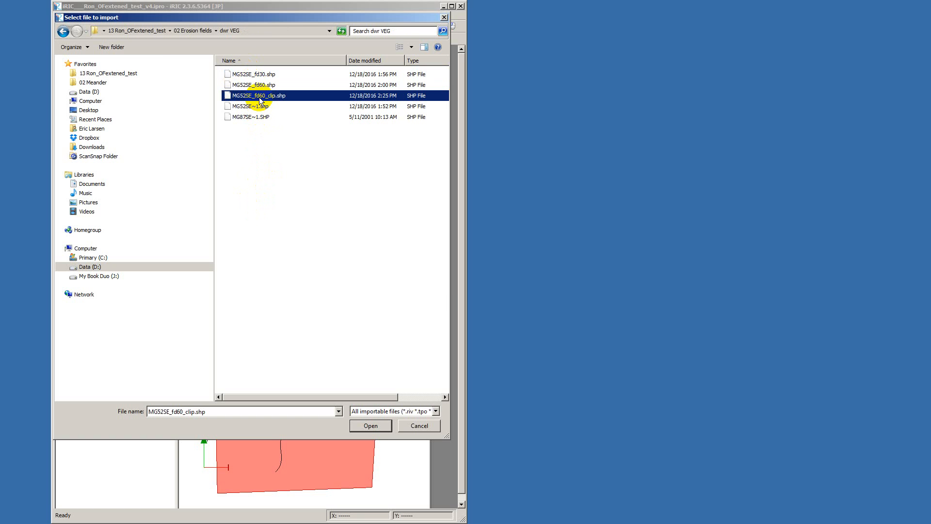
pyautogui.doubleClick(261, 97)
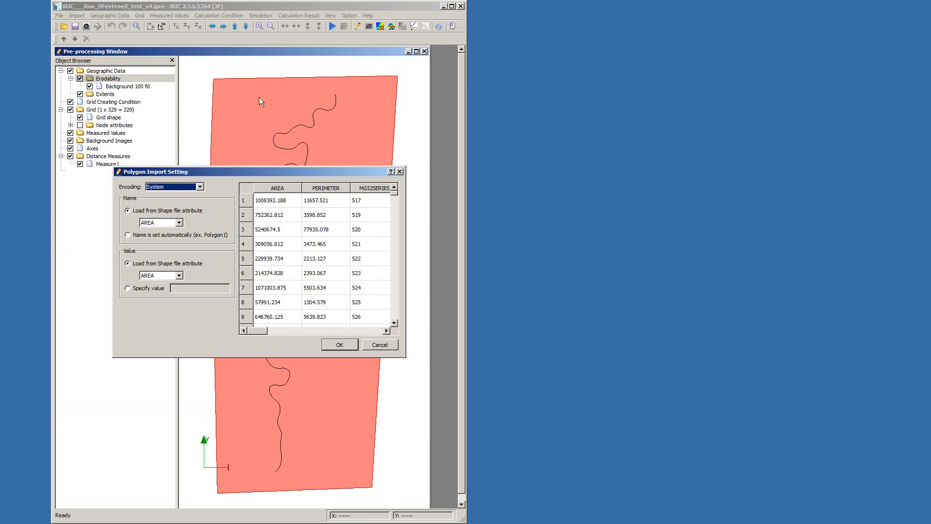
# Try to load the imported polygons with names from VEG_CODE and values from Fd
pyautogui.click(179, 222)
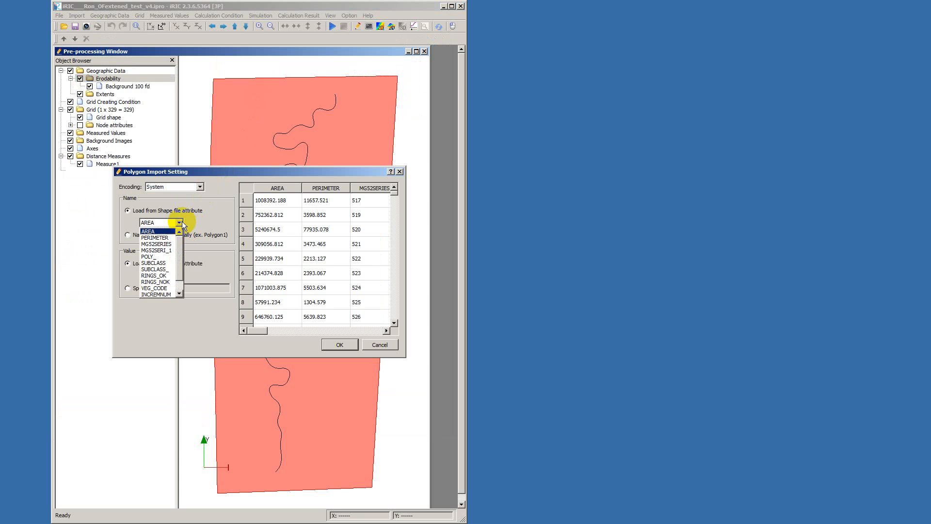
pyautogui.click(157, 288)
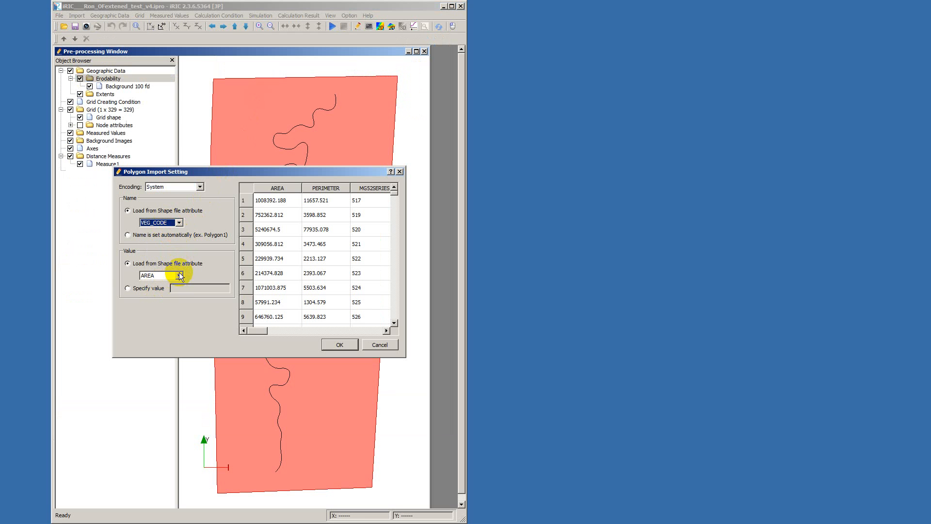
pyautogui.click(180, 276)
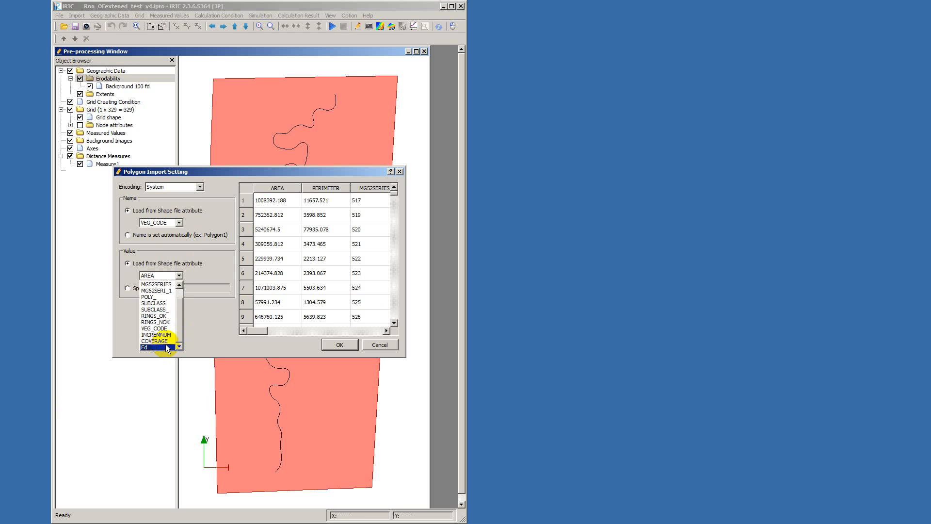
pyautogui.click(166, 347)
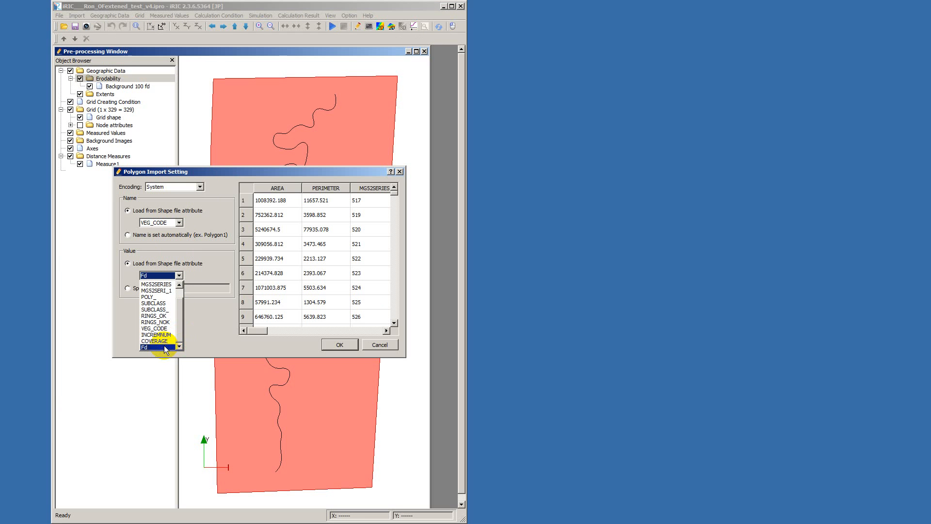
pyautogui.click(339, 345)
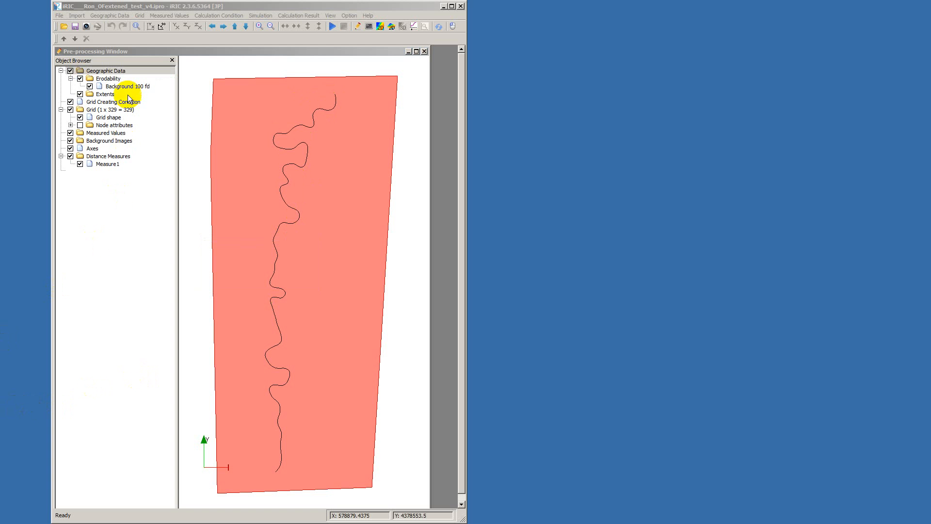
# Choose MG52SE_fd60_clip.shp from 02 Erosion fields, dwr VEG, as the file to import into the Erodability data
pyautogui.rightClick(120, 79)
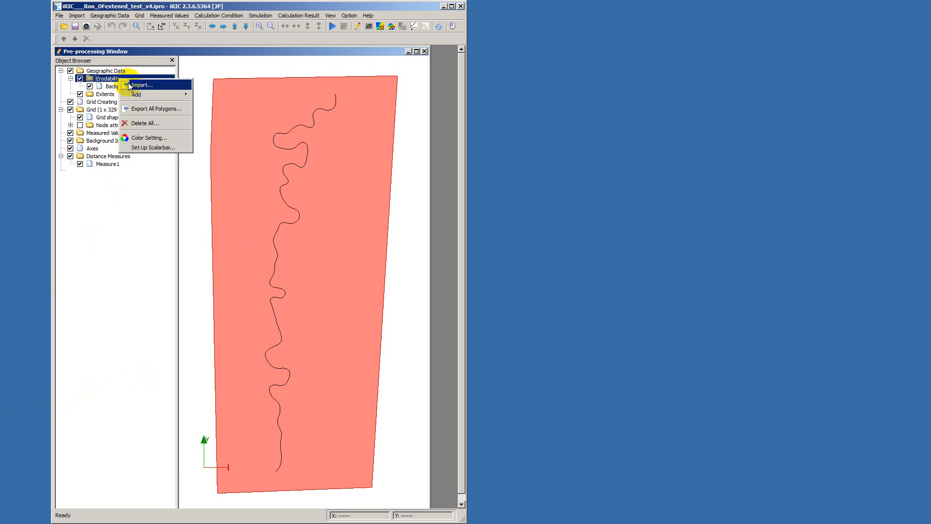
pyautogui.click(130, 84)
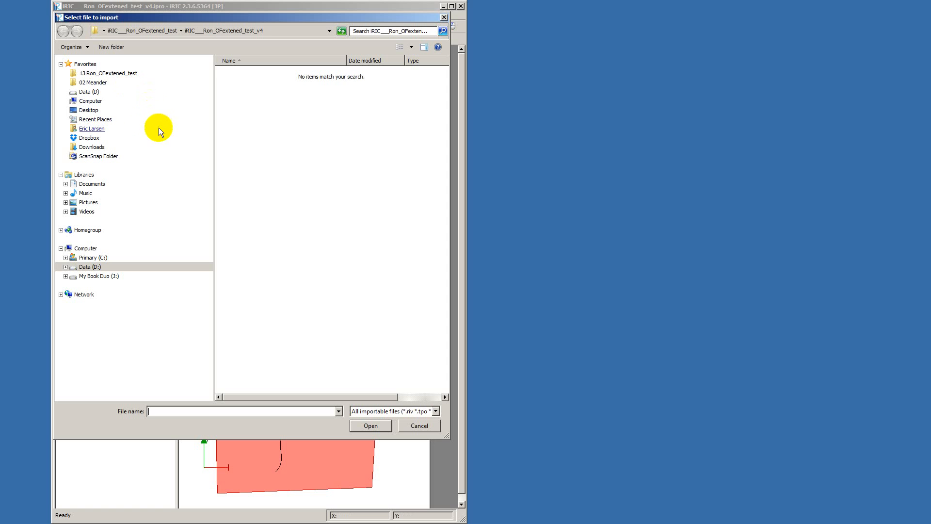
pyautogui.click(107, 73)
pyautogui.click(246, 87)
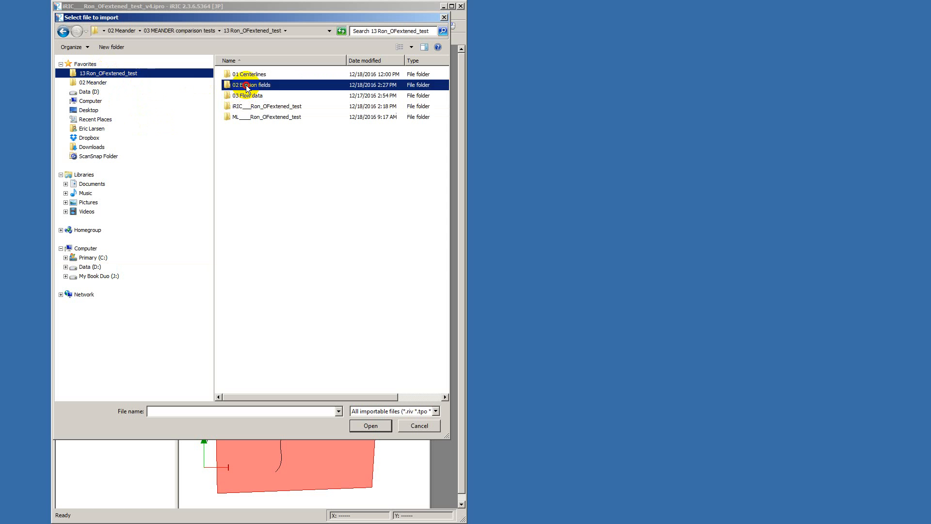
pyautogui.doubleClick(246, 86)
pyautogui.doubleClick(245, 74)
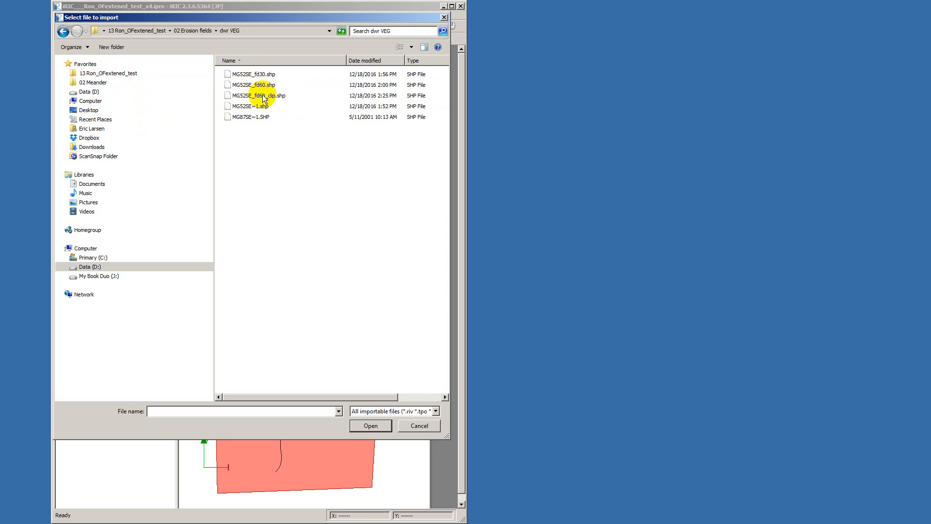
pyautogui.doubleClick(262, 96)
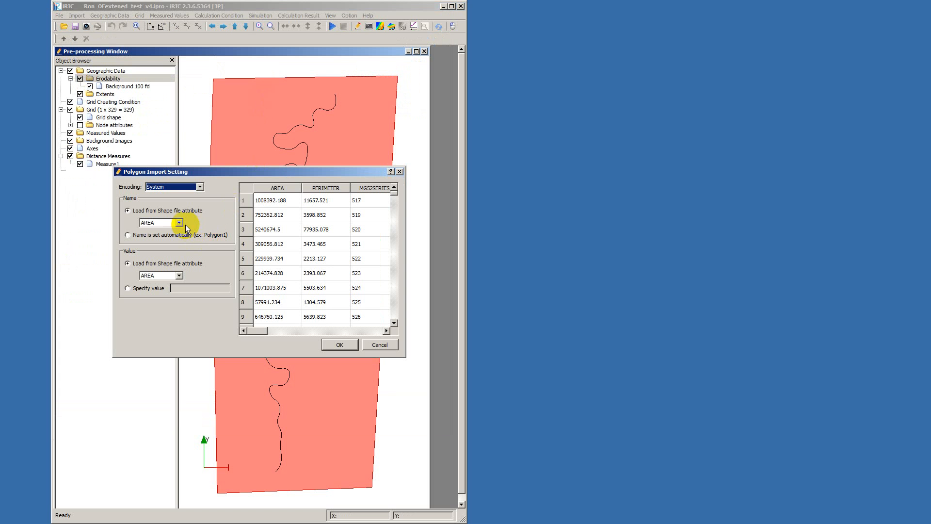
# Import the polygons with VEG_CODE as the name attribute and Fd as the value attribute
pyautogui.click(178, 223)
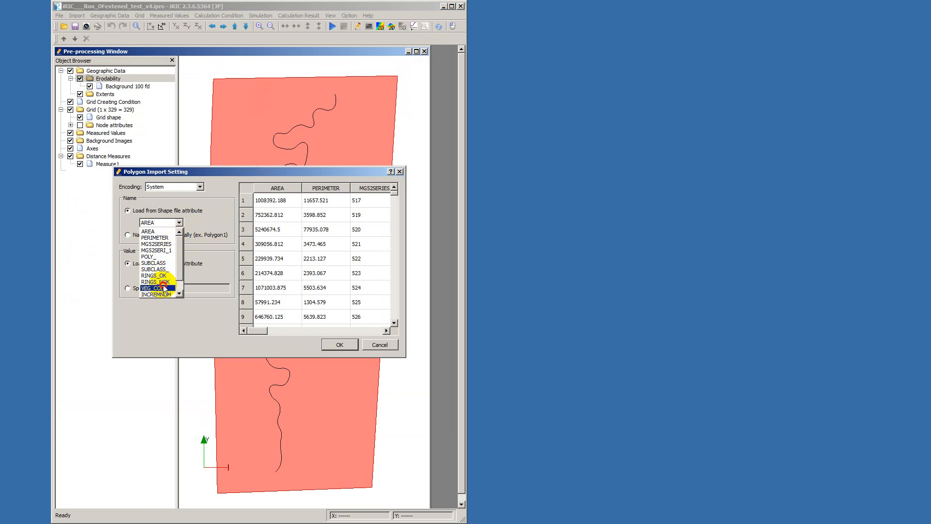
pyautogui.click(164, 288)
pyautogui.click(178, 275)
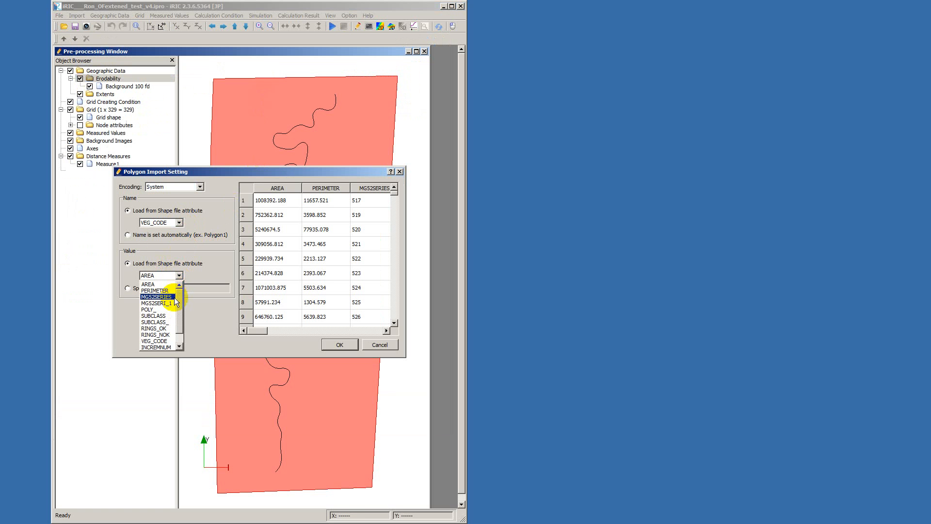
pyautogui.click(160, 347)
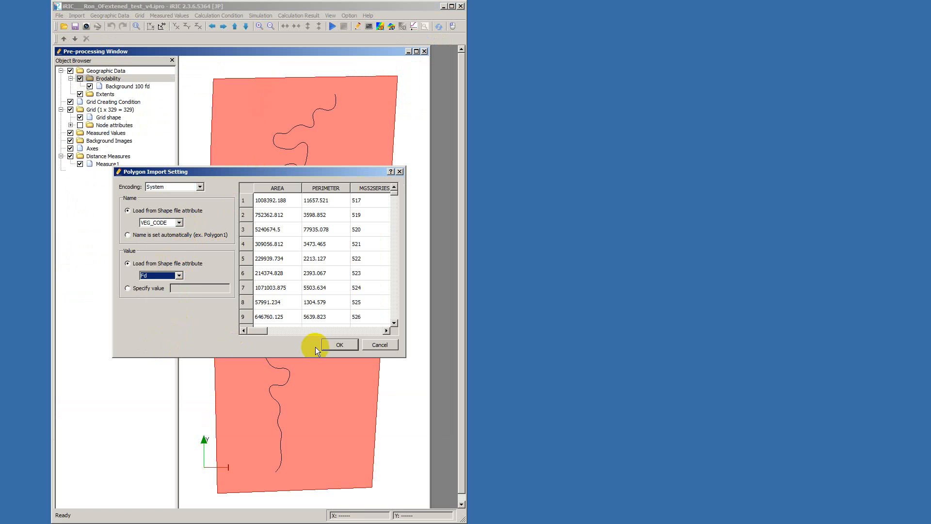
pyautogui.click(340, 344)
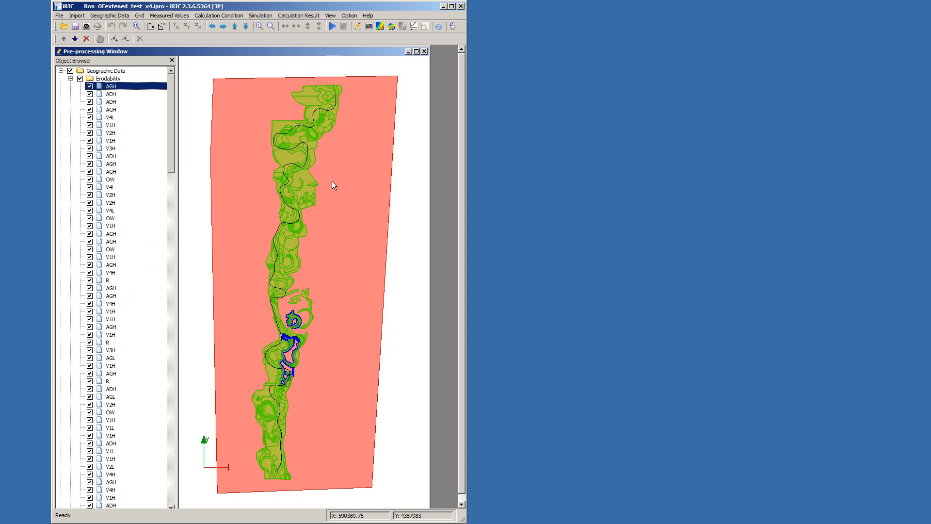
# Start the simulation and execute the mapping of the edited geographic data
pyautogui.click(332, 26)
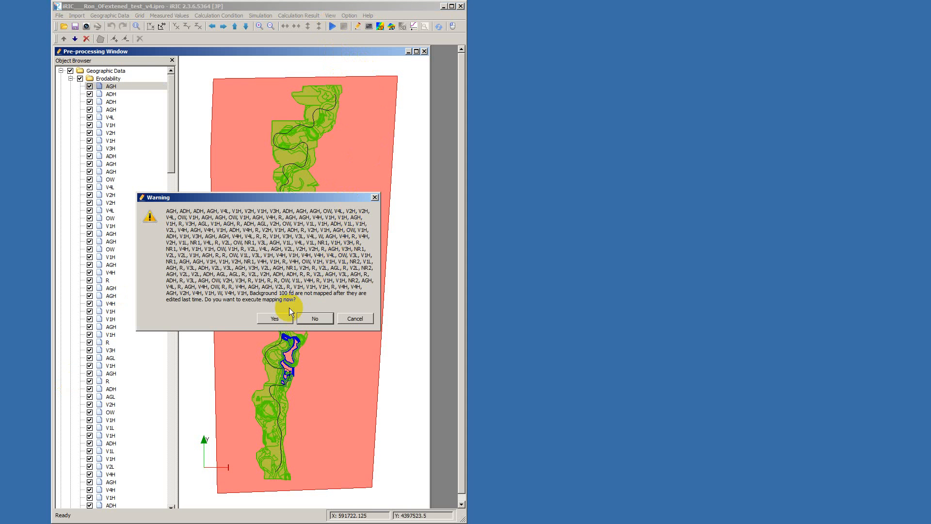
pyautogui.click(281, 320)
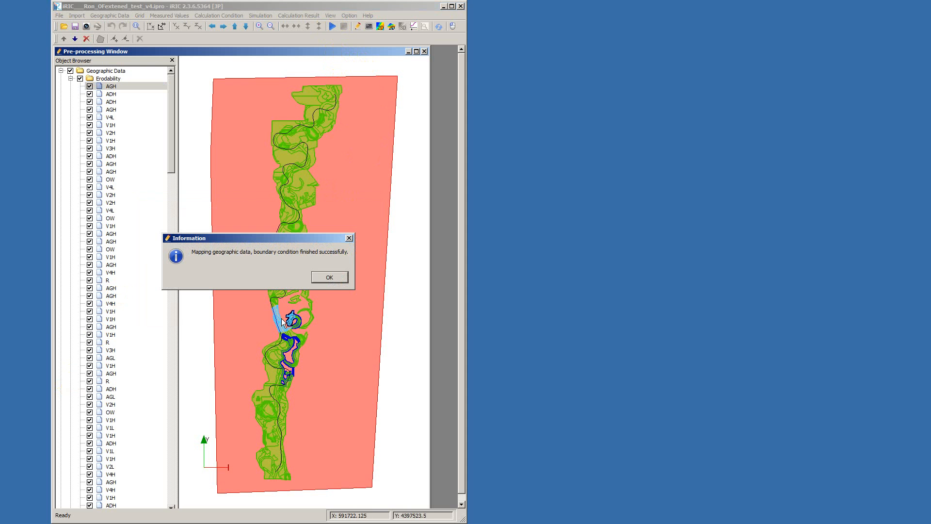
pyautogui.click(321, 278)
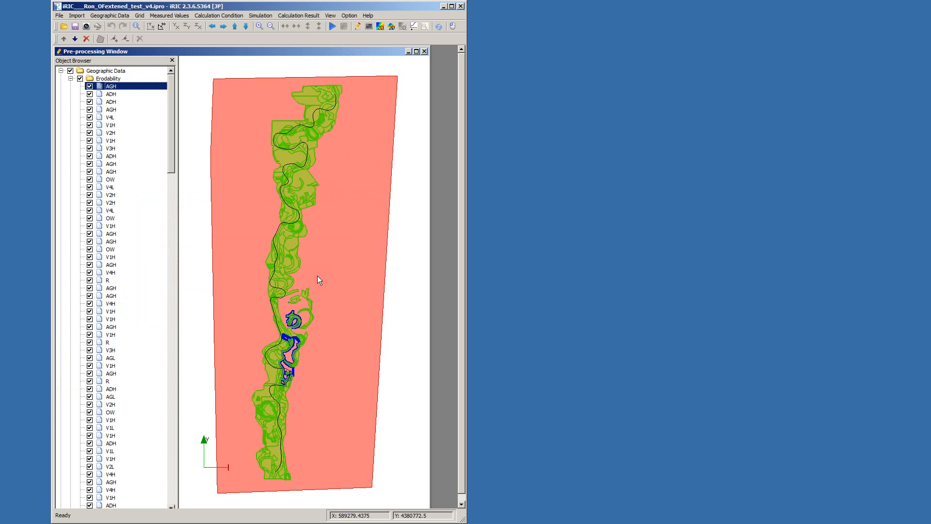
# Try to run the solver again, discarding the existing result data and saving the project first
pyautogui.click(331, 26)
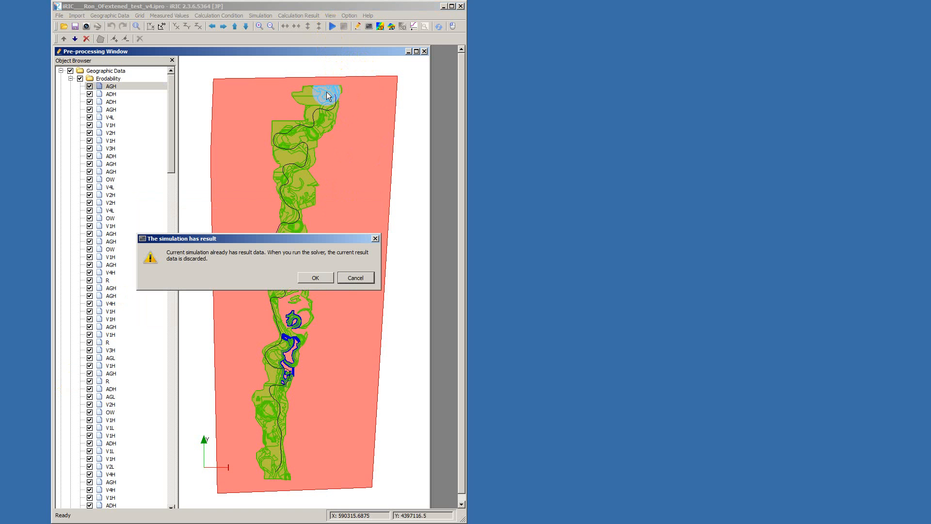
pyautogui.click(309, 277)
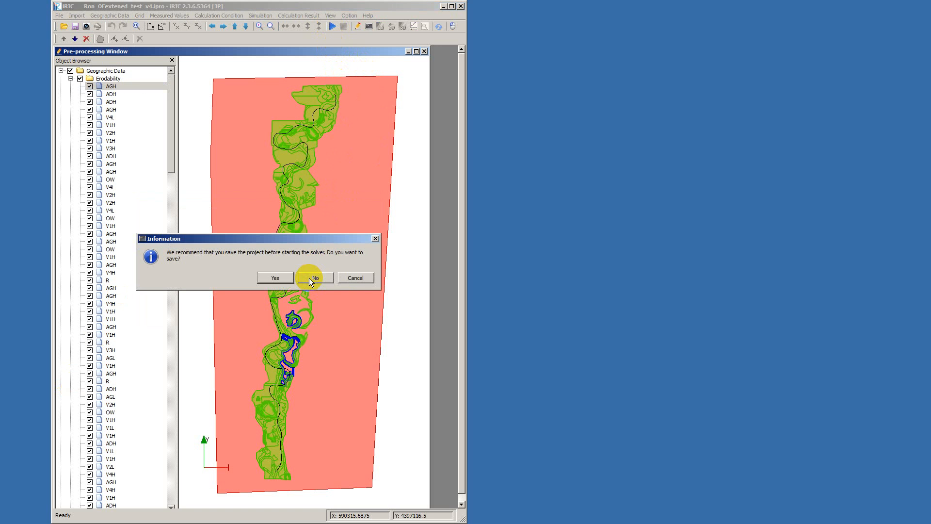
pyautogui.click(275, 279)
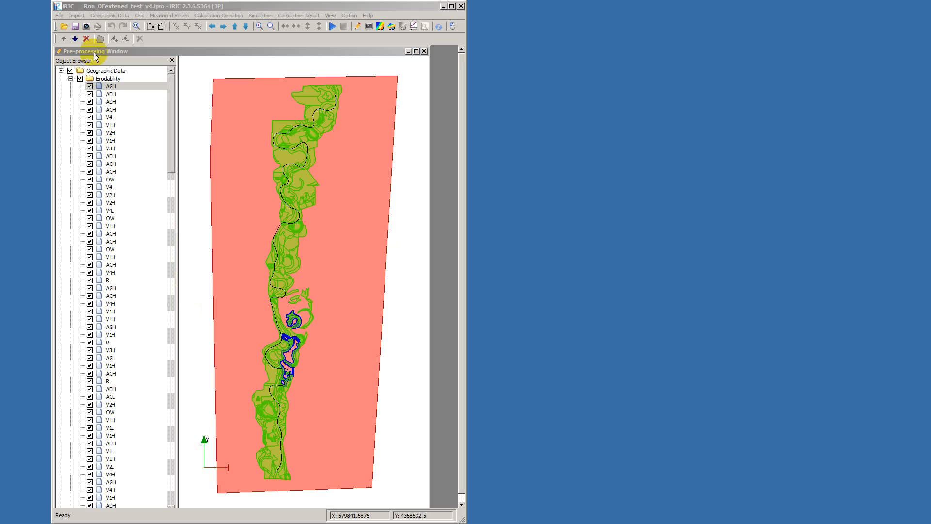
# Begin saving the project as an .ipro file in the iRIC___Ron_OFextened_test_v4 folder
pyautogui.click(60, 16)
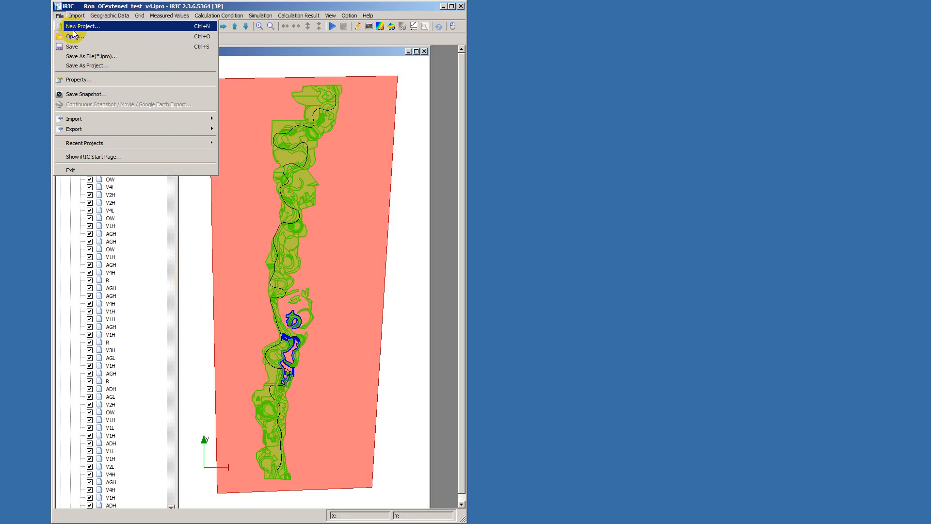
pyautogui.click(79, 55)
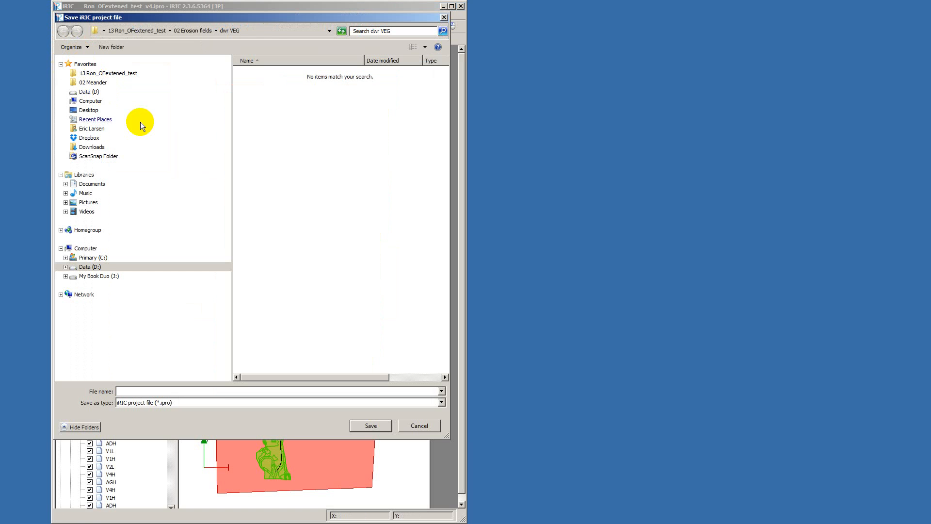
pyautogui.click(150, 74)
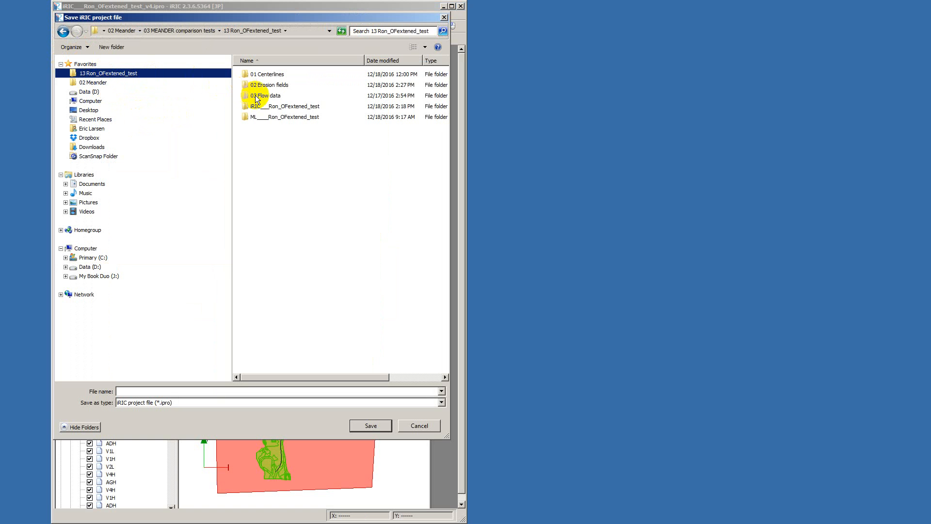
pyautogui.doubleClick(267, 108)
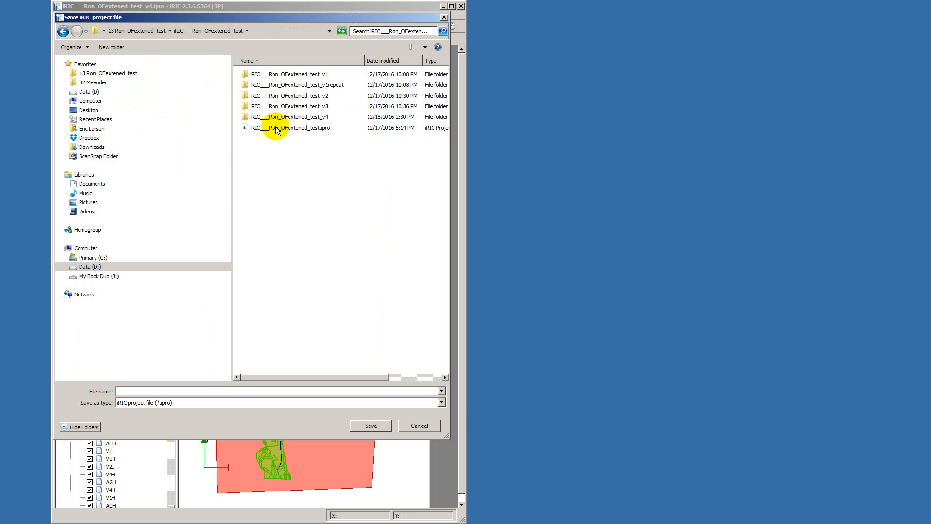
pyautogui.doubleClick(272, 118)
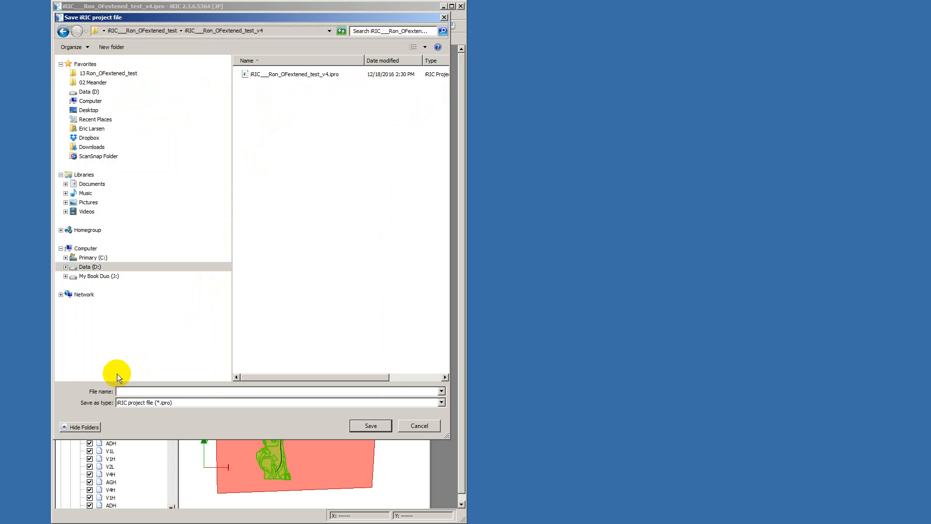
# Name the project file test and try to save it as an iRIC project file
pyautogui.write('Shapefile polygon erosion field import not working')
pyautogui.press('BackSpace')
pyautogui.press('BackSpace')
pyautogui.press('BackSpace')
pyautogui.press('BackSpace')
pyautogui.press('BackSpace')
pyautogui.press('BackSpace')
pyautogui.press('BackSpace')
pyautogui.press('BackSpace')
pyautogui.press('BackSpace')
pyautogui.press('BackSpace')
pyautogui.press('BackSpace')
pyautogui.press('BackSpace')
pyautogui.press('BackSpace')
pyautogui.press('BackSpace')
pyautogui.press('BackSpace')
pyautogui.press('BackSpace')
pyautogui.press('BackSpace')
pyautogui.press('BackSpace')
pyautogui.press('BackSpace')
pyautogui.press('BackSpace')
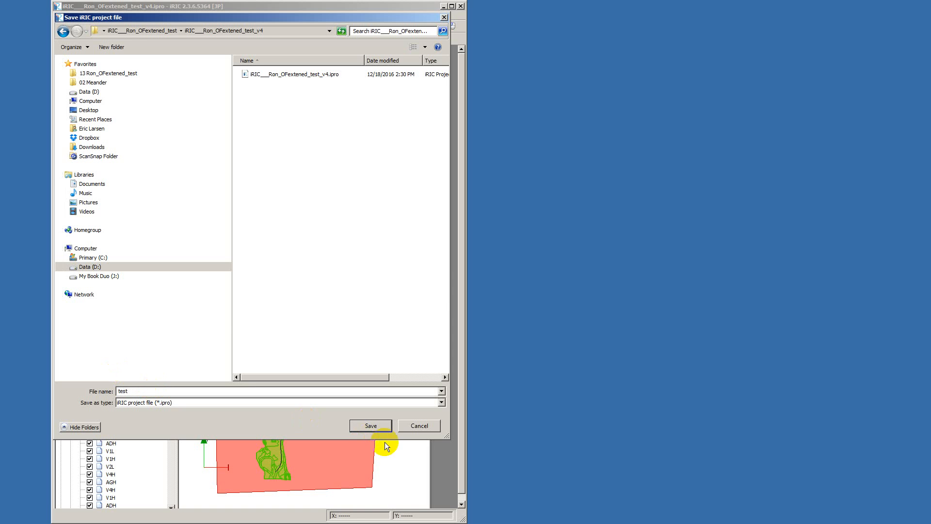
pyautogui.click(369, 425)
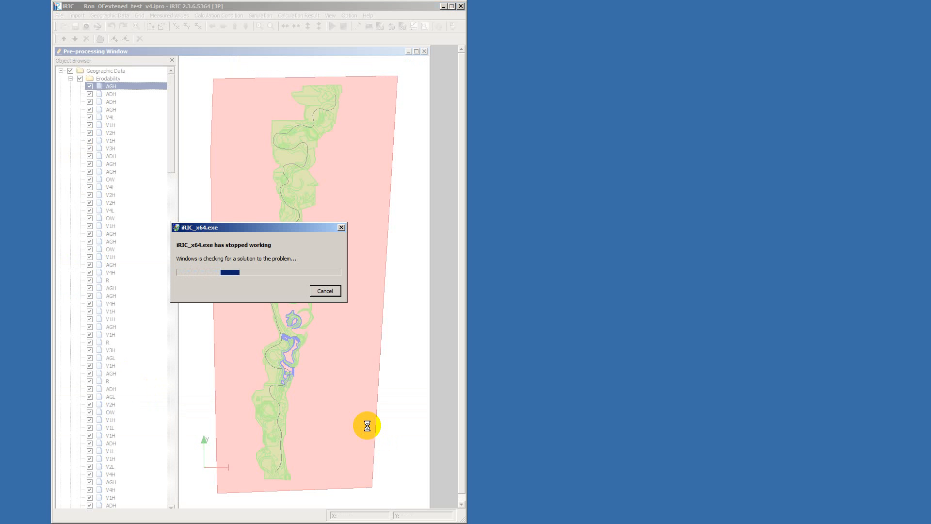